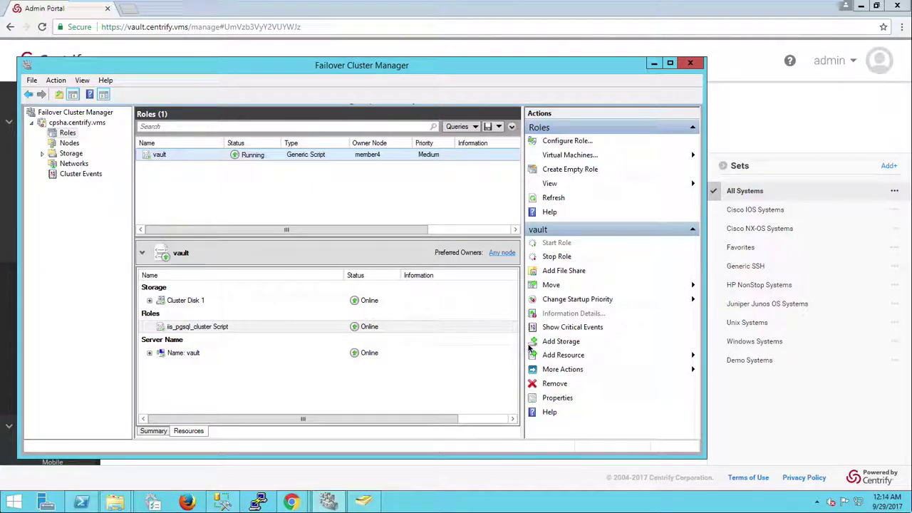
Step: Open the latest validation report of the cpsha.centrify.vms cluster and review its results by category
right_click(83, 126)
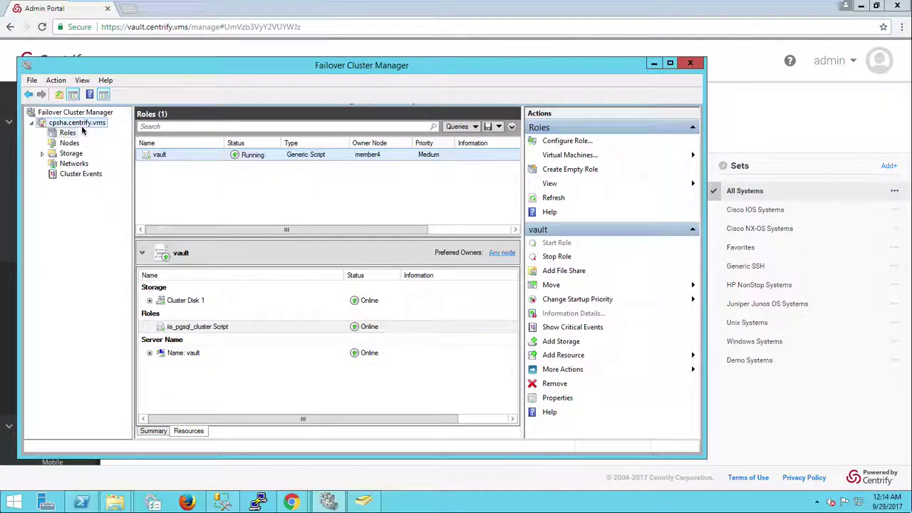
click(135, 159)
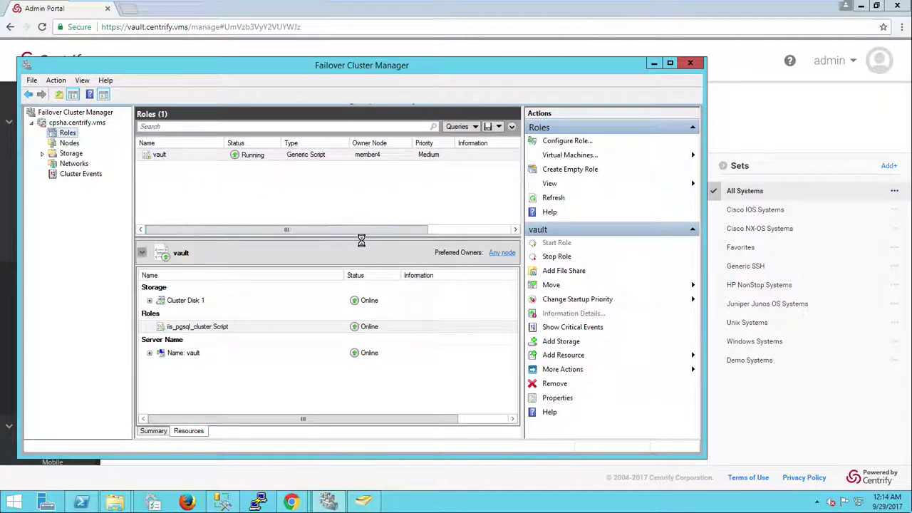
scroll(417, 292, down, 4)
scroll(419, 293, up, 1)
scroll(419, 294, up, 2)
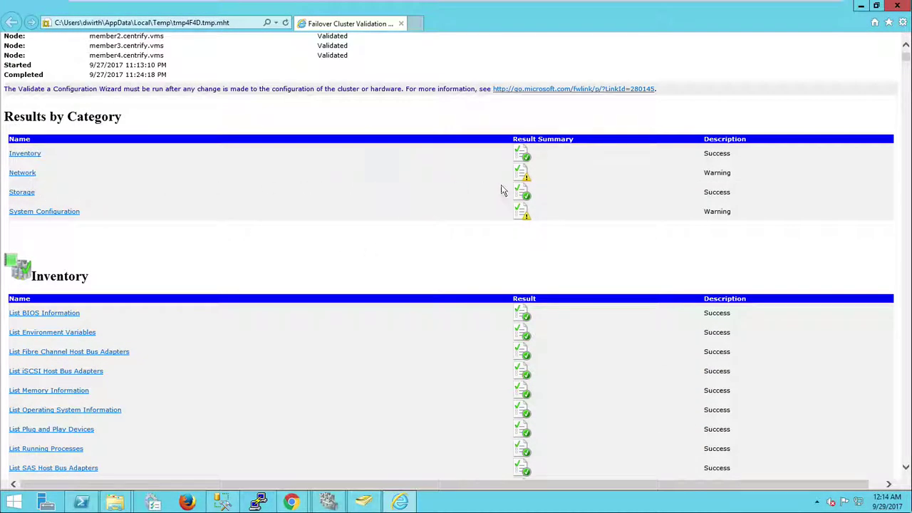
Step: Examine the Validate Network Communication details in the report's Network category, including the node connectivity warnings, and minimize the report
click(22, 173)
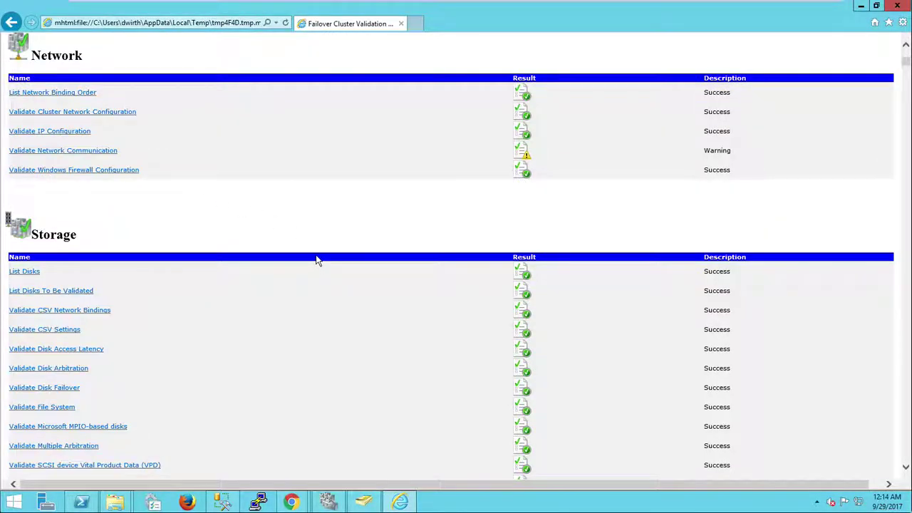
click(74, 151)
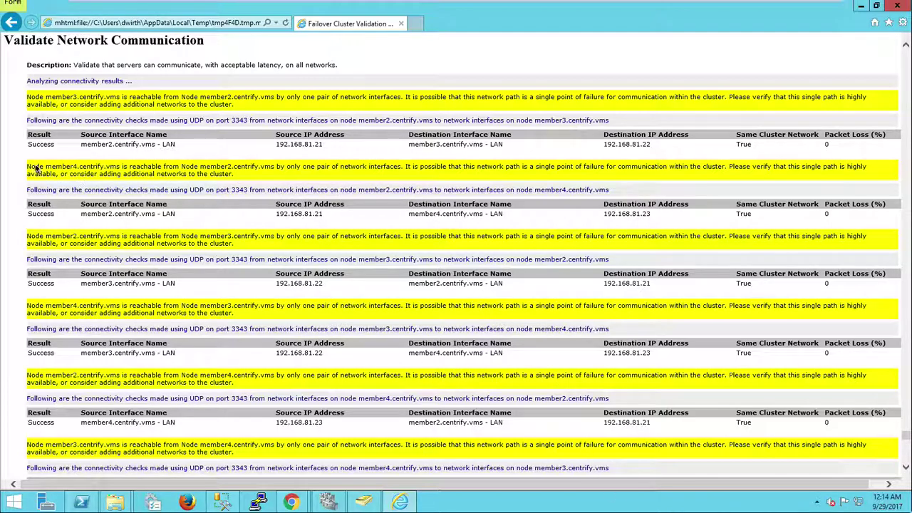
mouse_move(28, 160)
mouse_down()
mouse_move(135, 188)
mouse_move(462, 191)
mouse_up()
key(Escape)
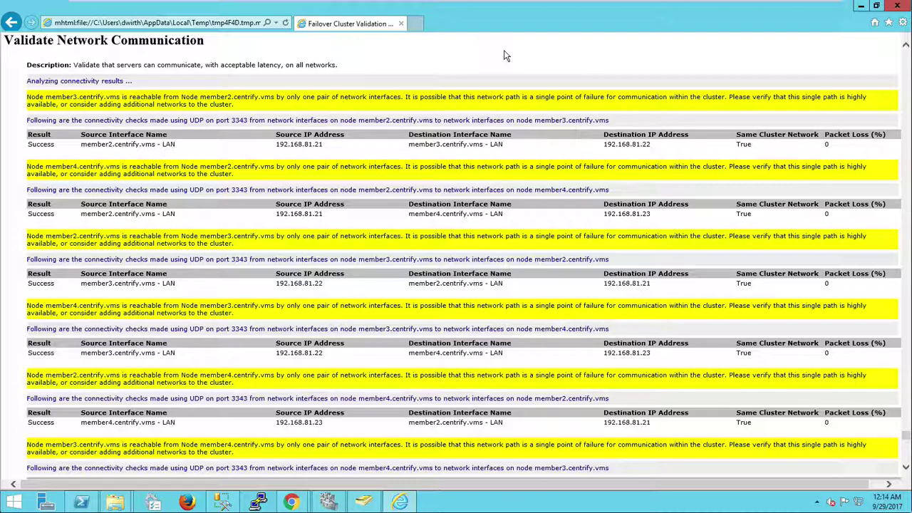
click(861, 7)
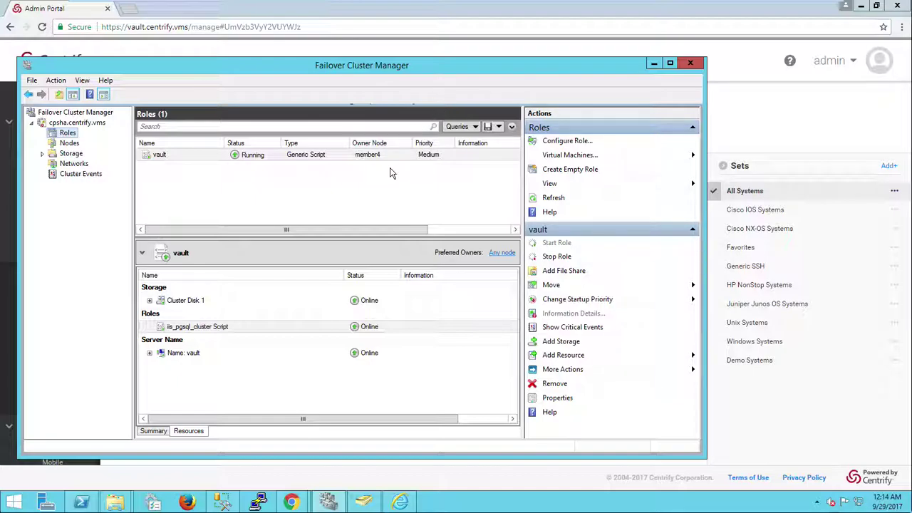
Step: Check the network connections on the node-3 virtual machine and return to connector-2
mouse_move(497, 6)
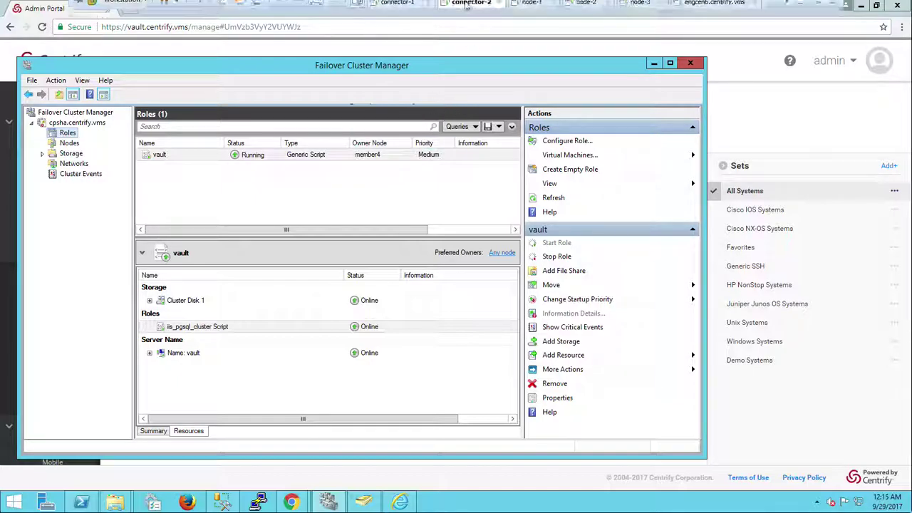
click(640, 9)
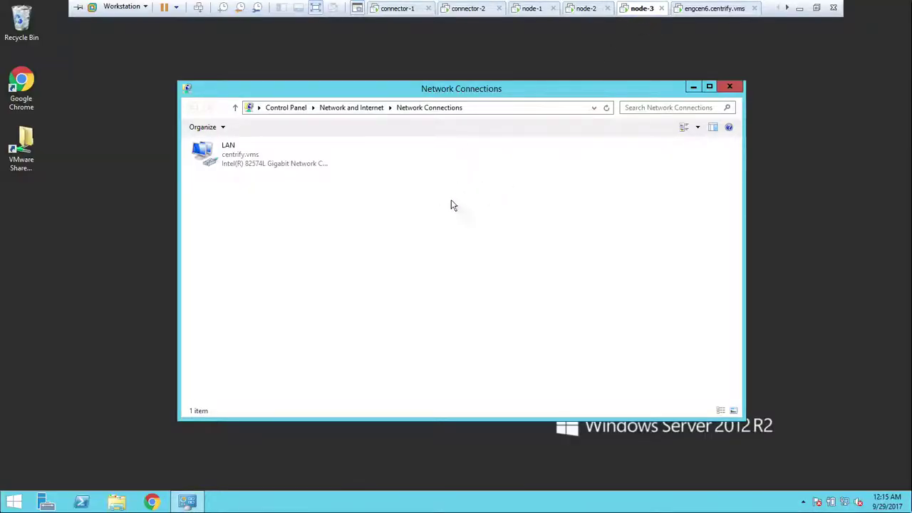
mouse_move(337, 3)
click(466, 8)
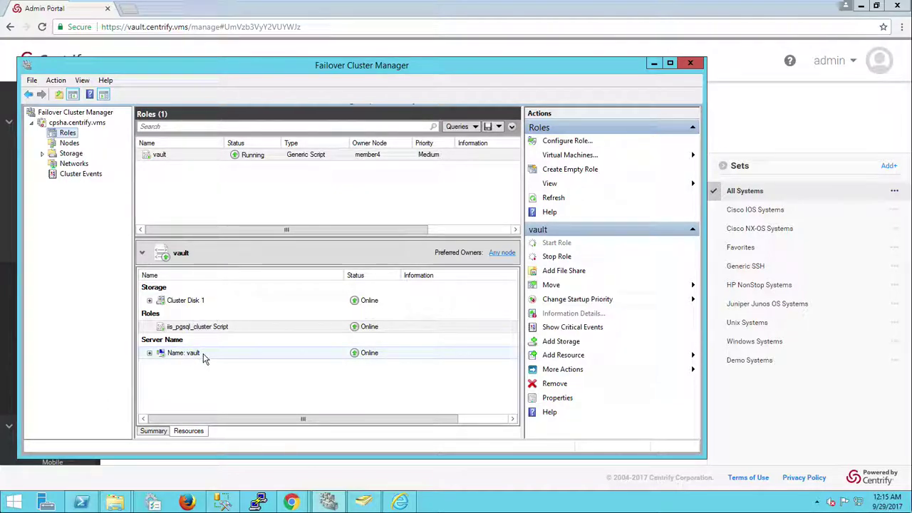
Step: Inspect the advanced and restart policies of the vault server name's IP address resource without changes, and expand Cluster Disk 1
click(149, 353)
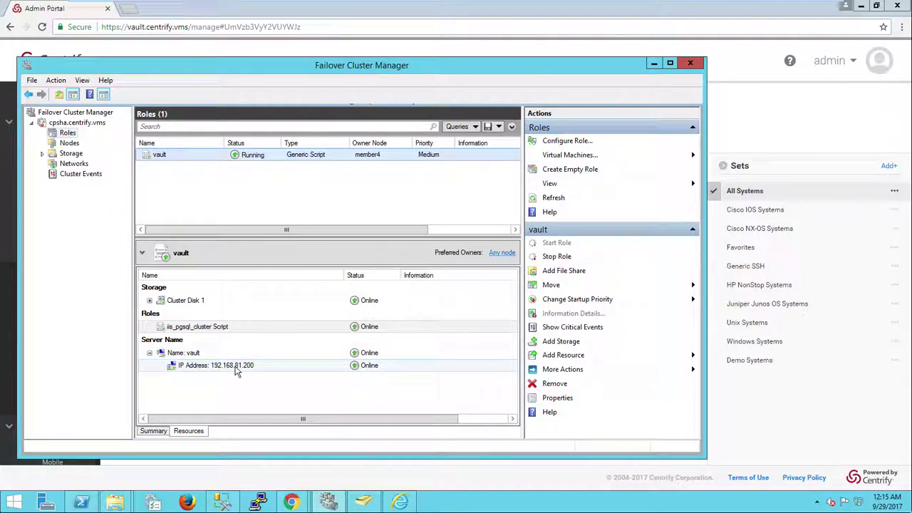
right_click(239, 364)
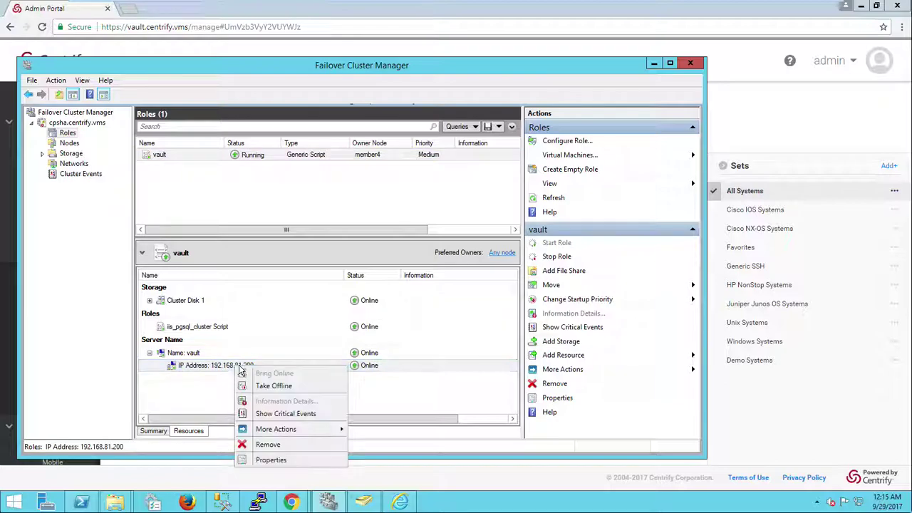
click(275, 459)
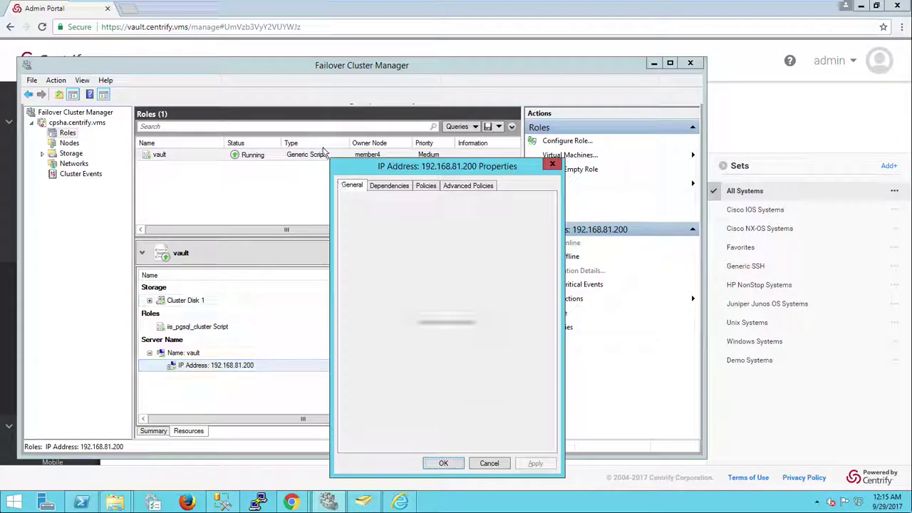
click(479, 186)
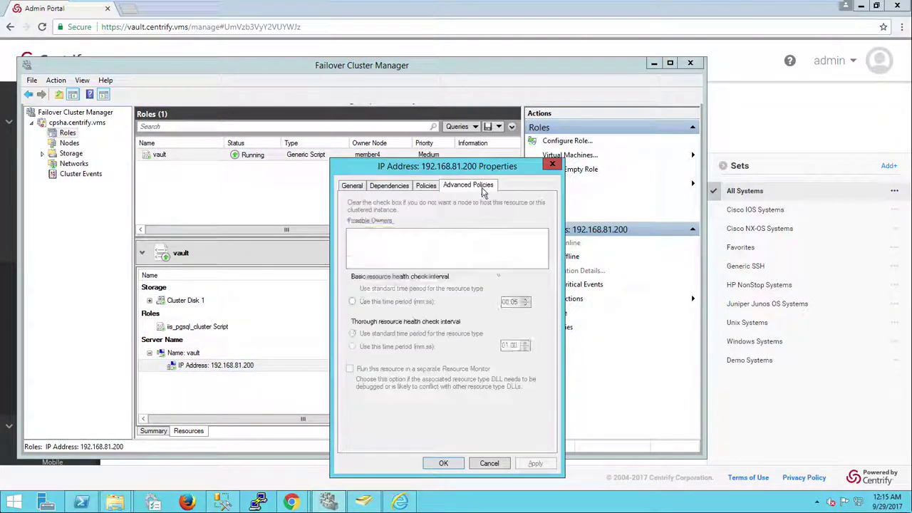
click(431, 185)
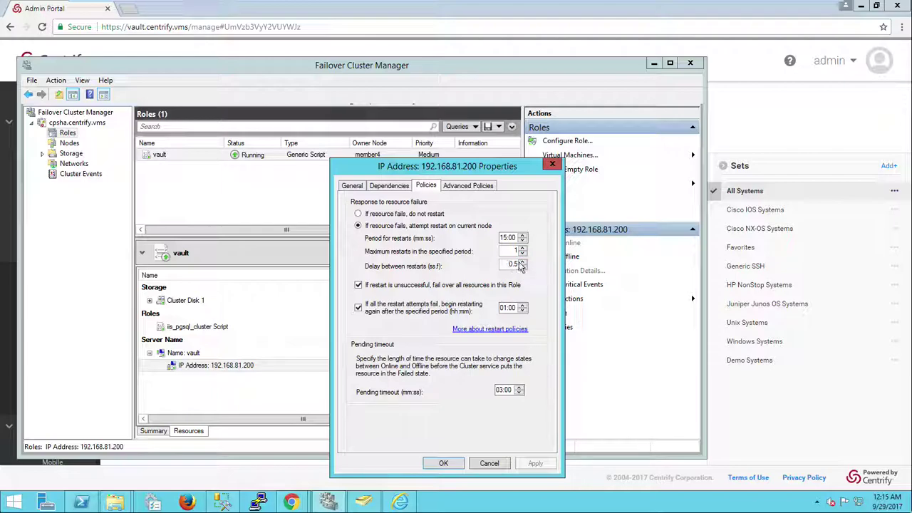
click(489, 464)
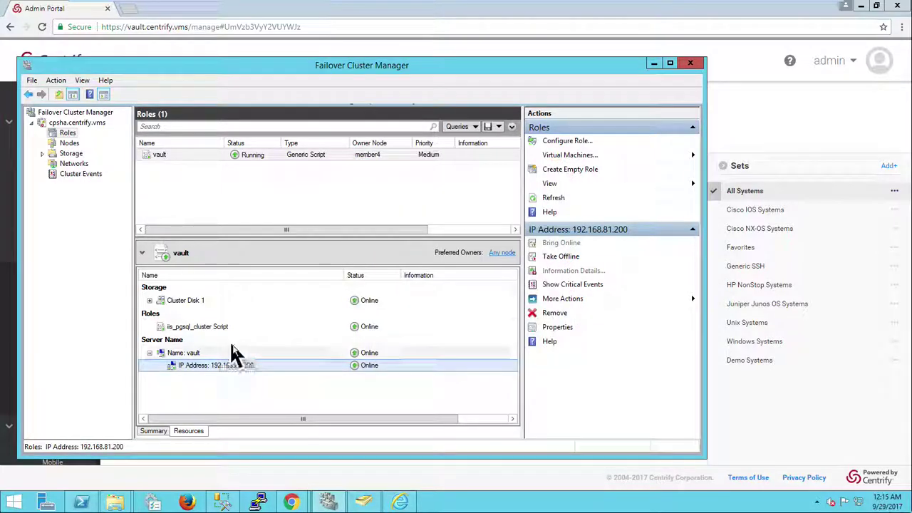
click(150, 302)
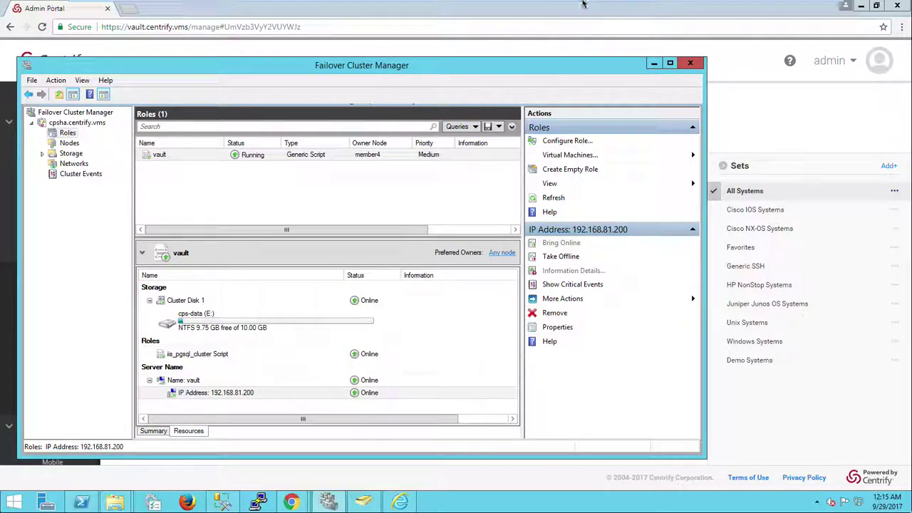
Step: Disable the LAN network adapter on the node-3 virtual machine and return to connector-2 to watch the failover
mouse_move(595, 7)
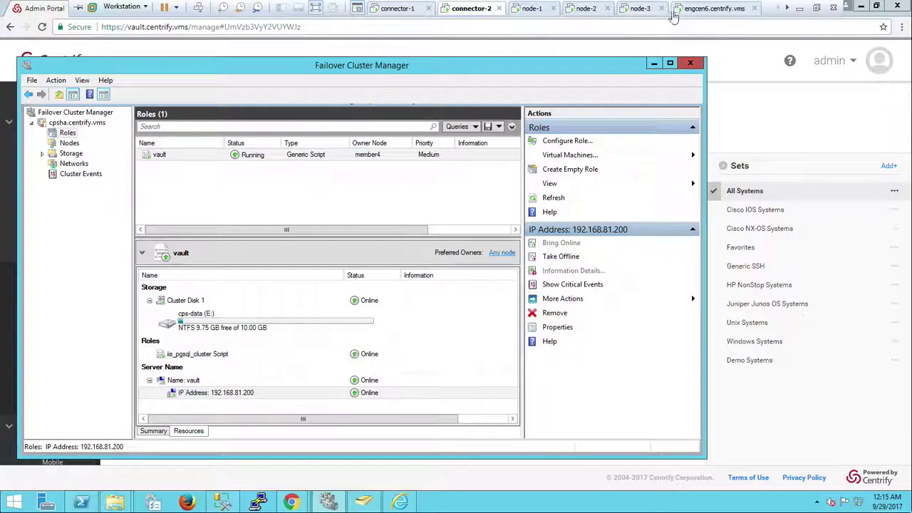
click(640, 13)
right_click(244, 159)
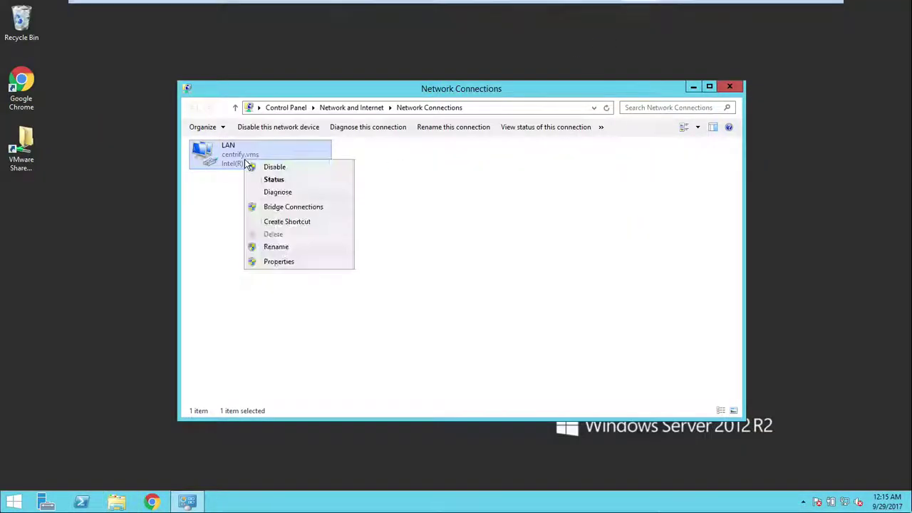
click(277, 167)
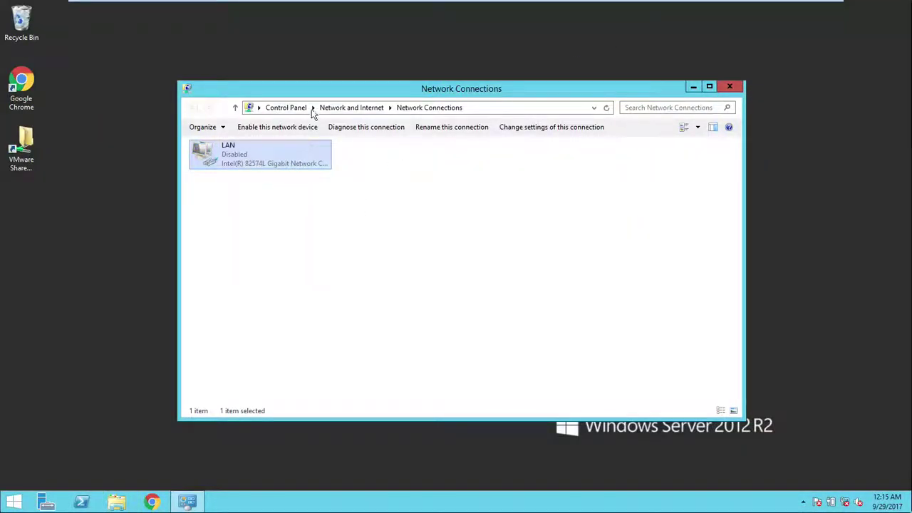
mouse_move(302, 3)
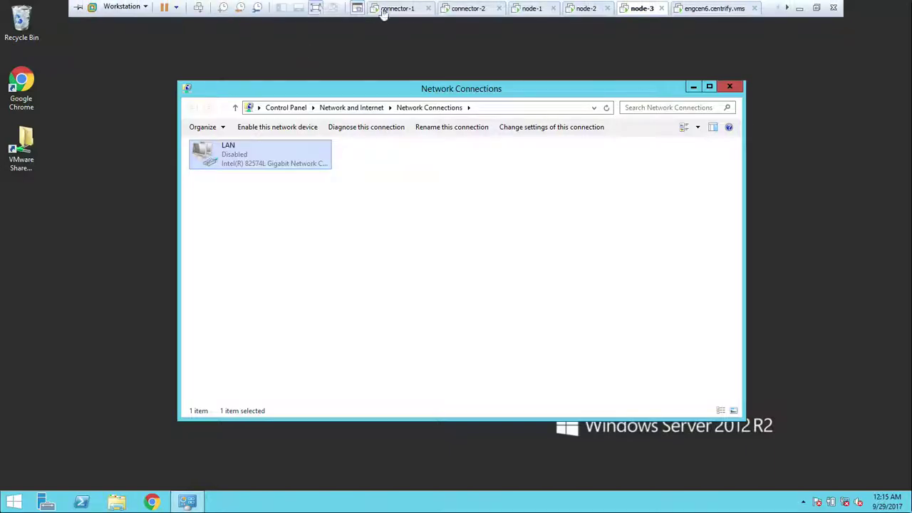
click(467, 9)
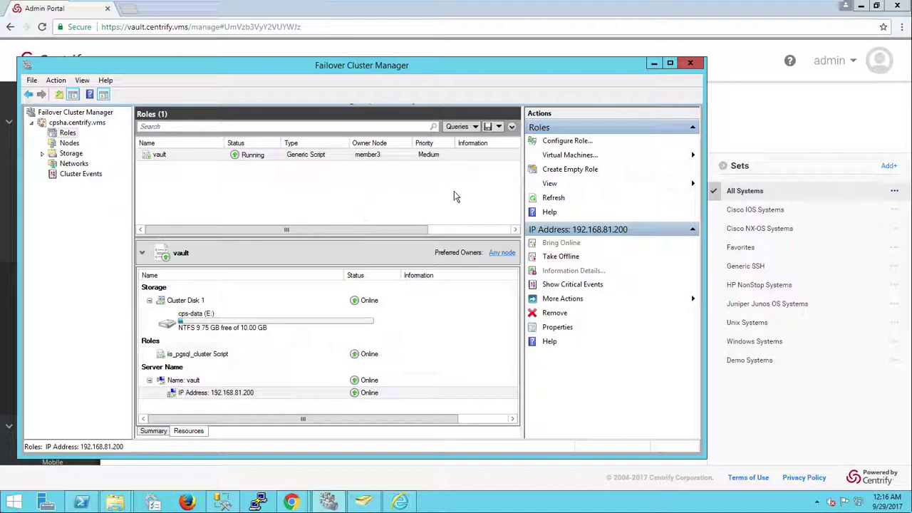
Step: Switch to the Admin Portal in Chrome, reload it and check the serving host in its About information
click(742, 123)
click(42, 26)
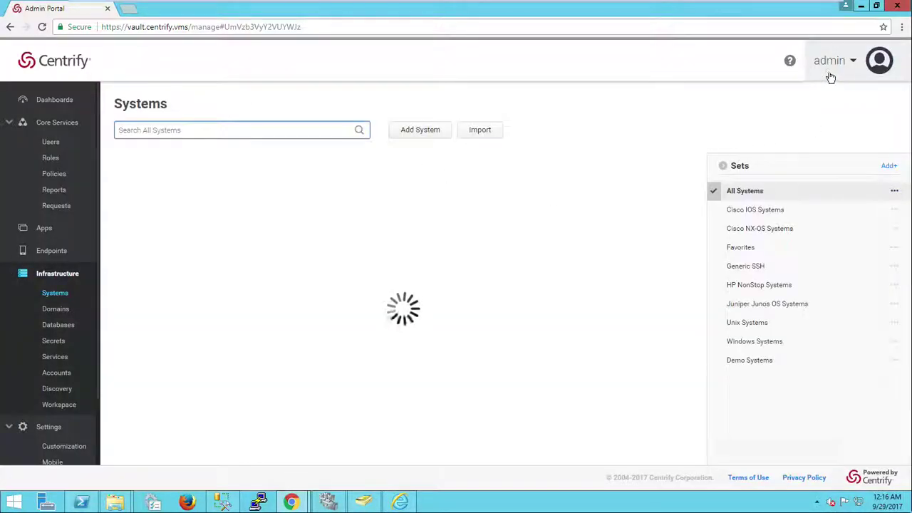
click(830, 71)
click(836, 155)
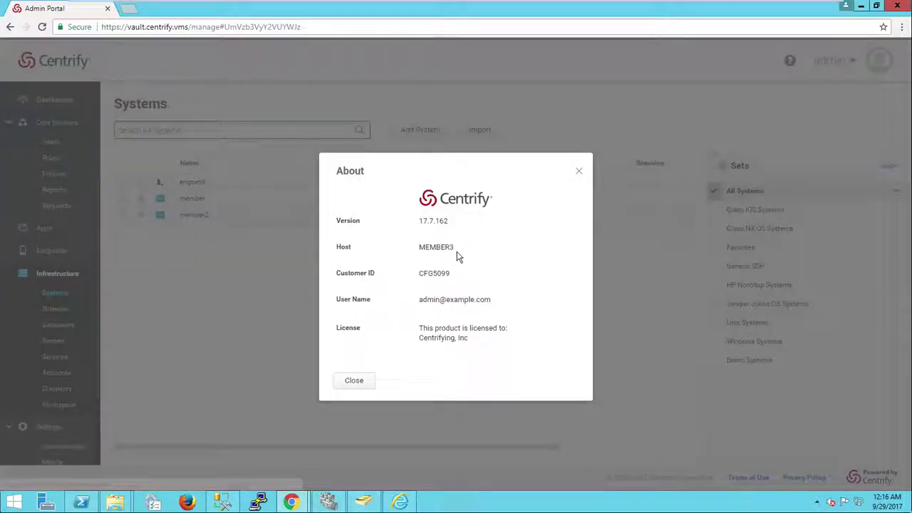
click(356, 379)
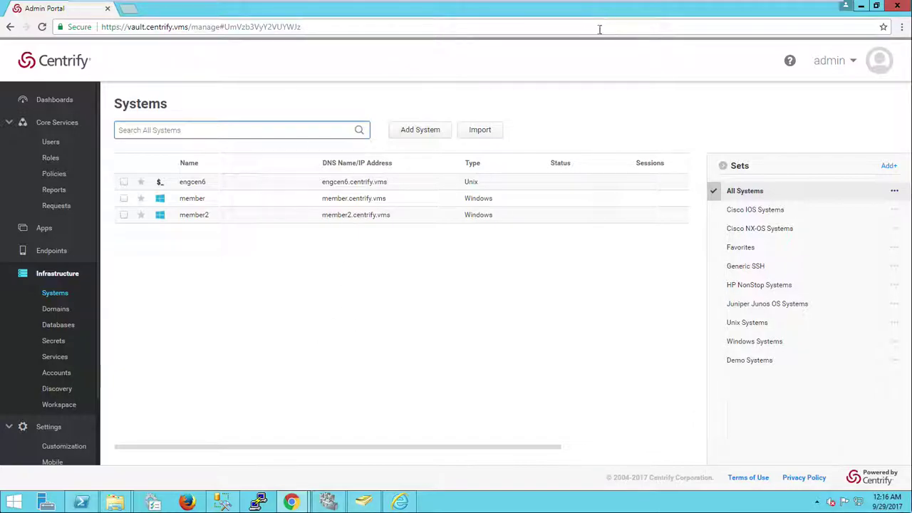
Step: View the portal's About information again to recheck which host is serving it, and close it
mouse_move(545, 16)
click(844, 63)
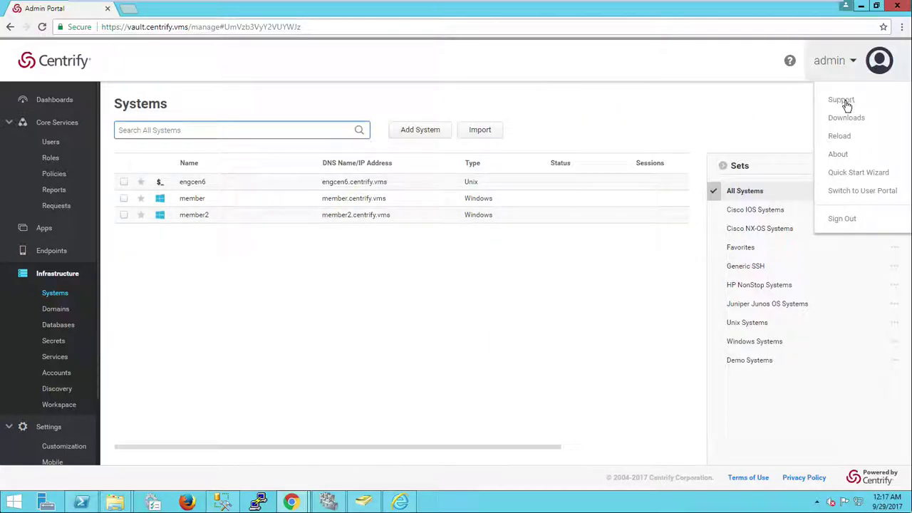
click(839, 155)
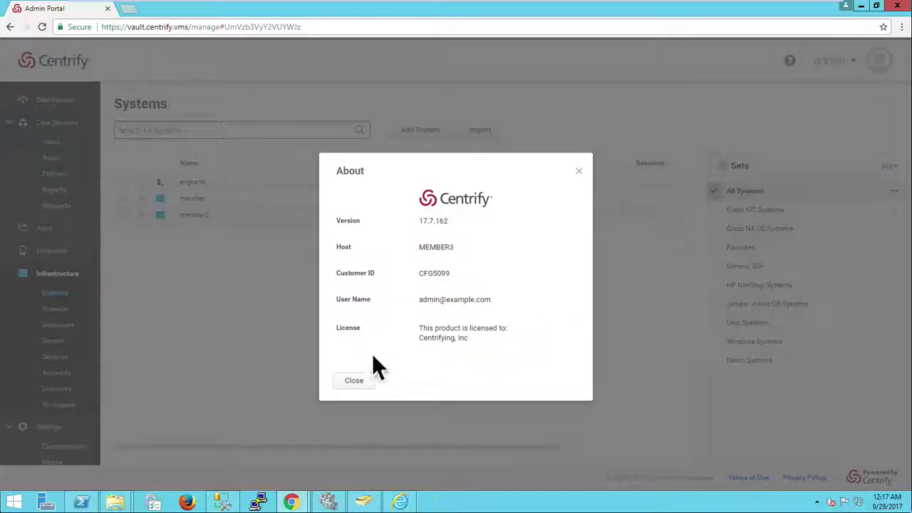
click(358, 384)
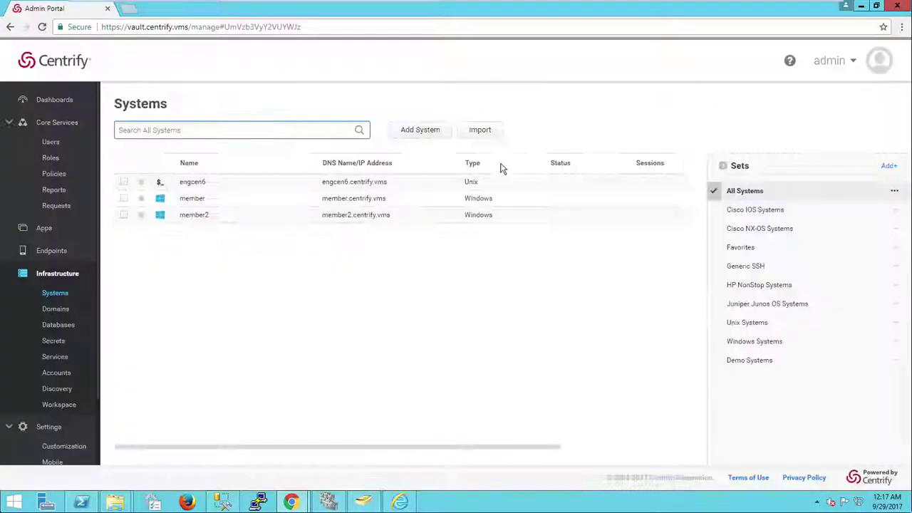
Step: Power off the node-2 virtual machine in VMware Workstation, confirm the power-off, and return to connector-2
mouse_move(547, 5)
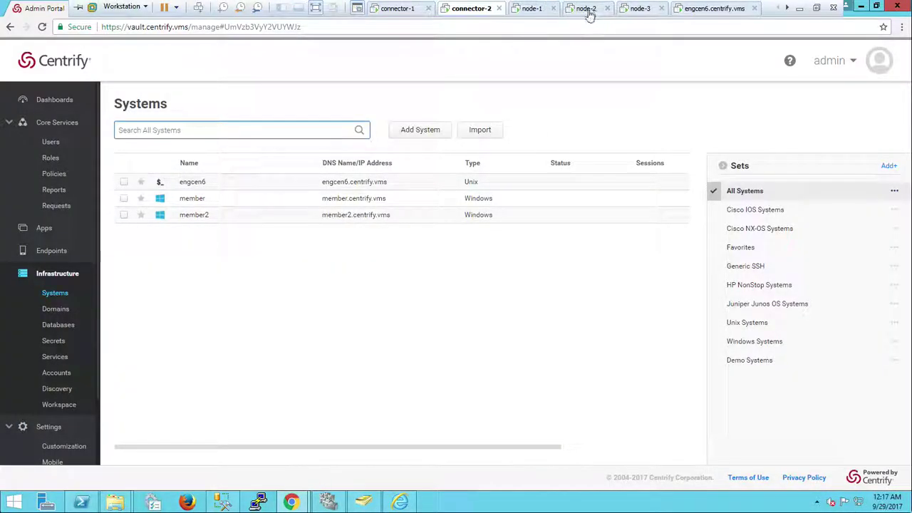
click(589, 9)
click(122, 7)
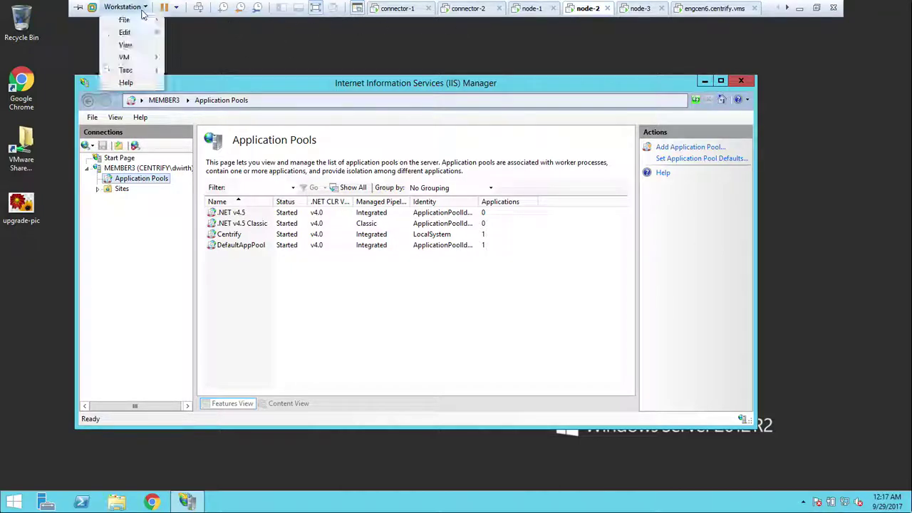
mouse_move(142, 59)
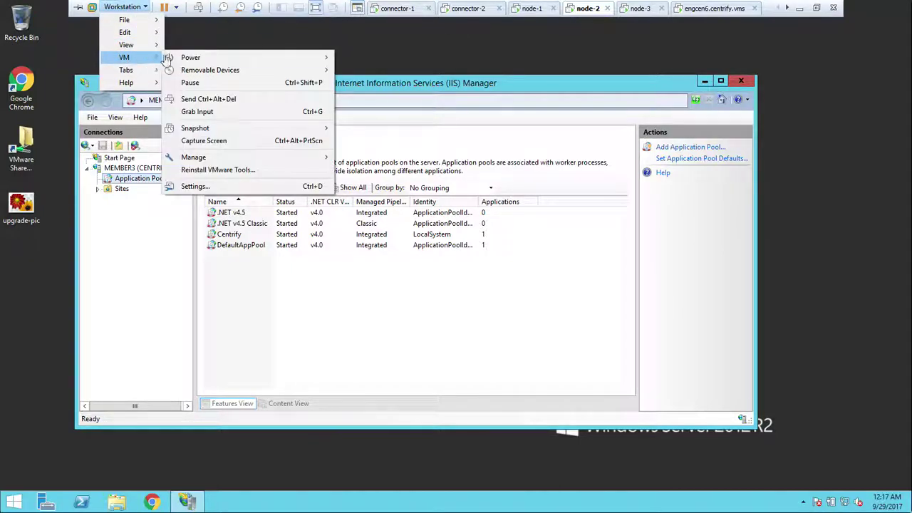
mouse_move(192, 60)
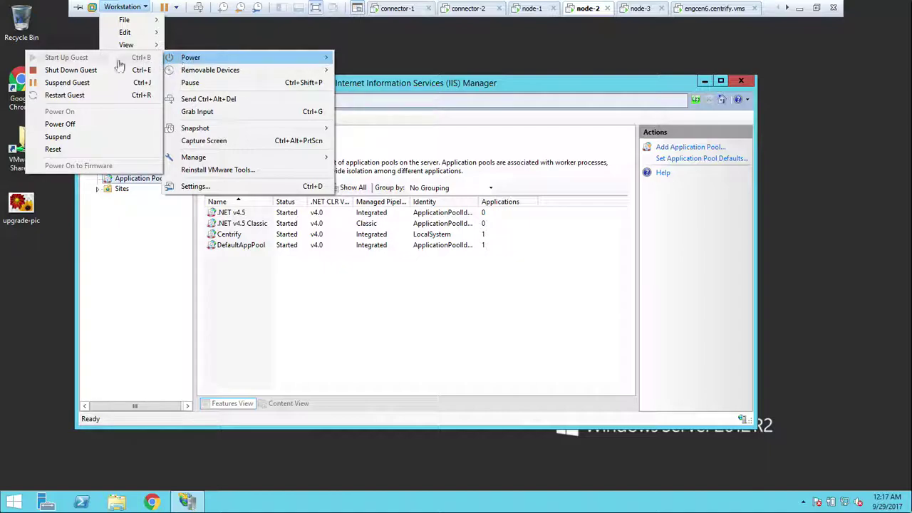
click(67, 124)
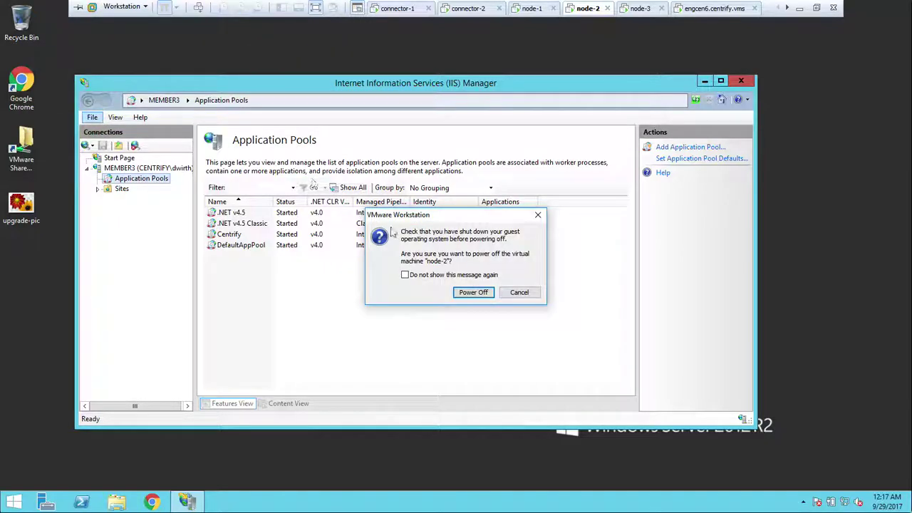
click(470, 296)
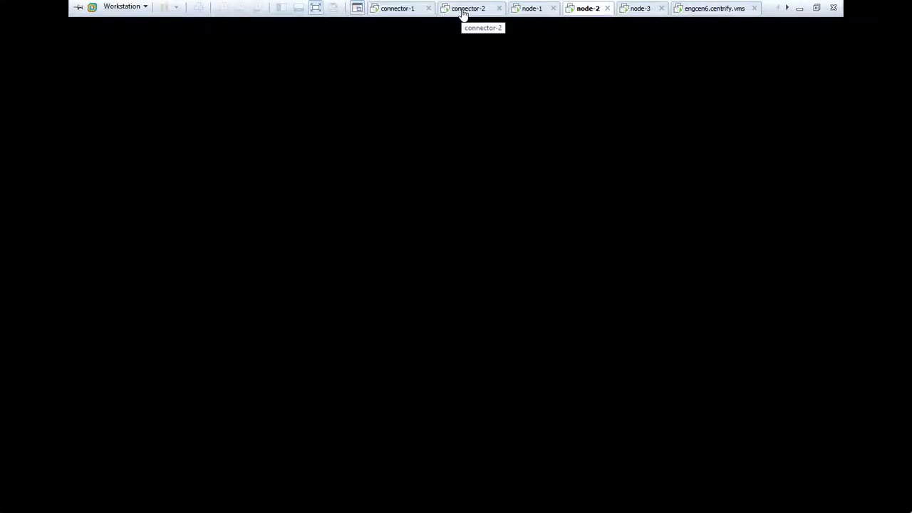
click(465, 11)
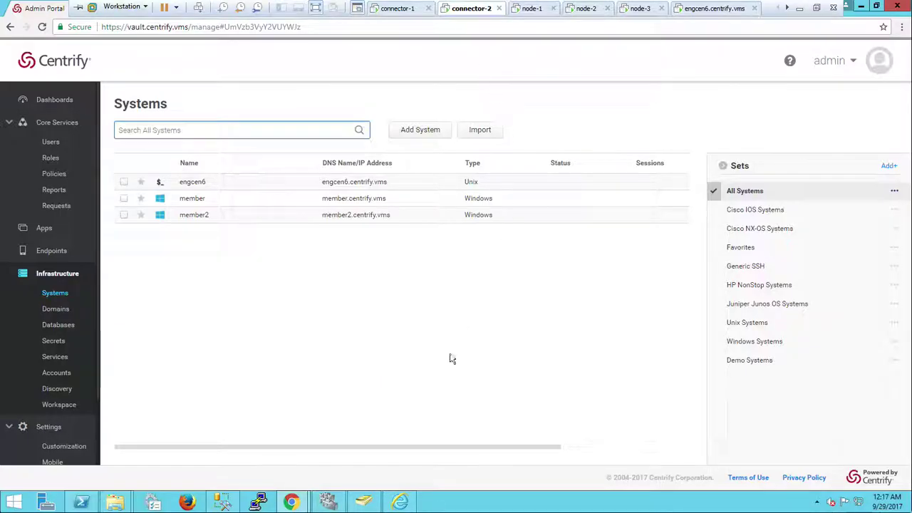
Step: Switch to Failover Cluster Manager, review the failover settings in the vault role's properties, and close them without changes
click(329, 503)
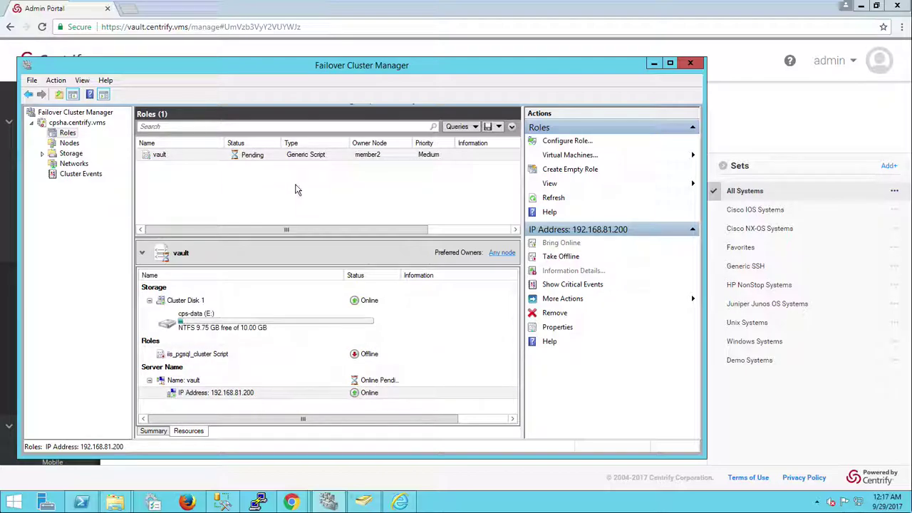
right_click(206, 150)
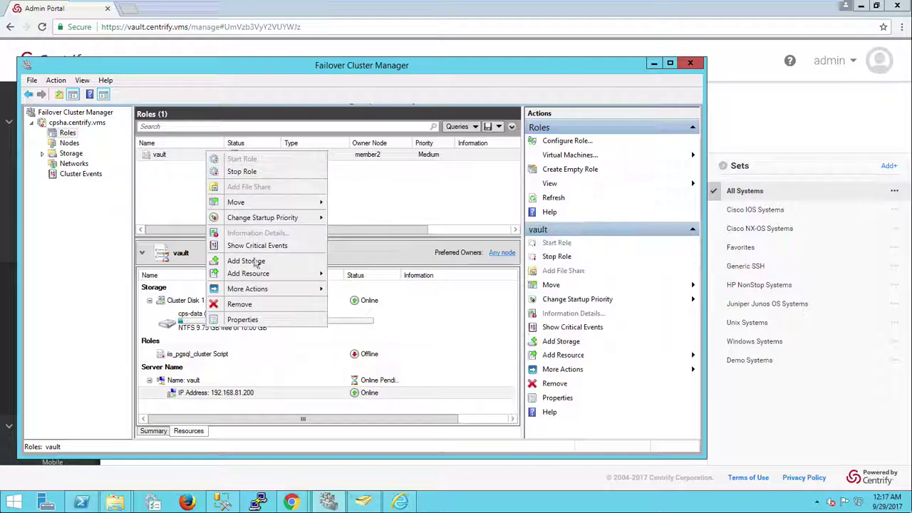
click(244, 320)
click(381, 186)
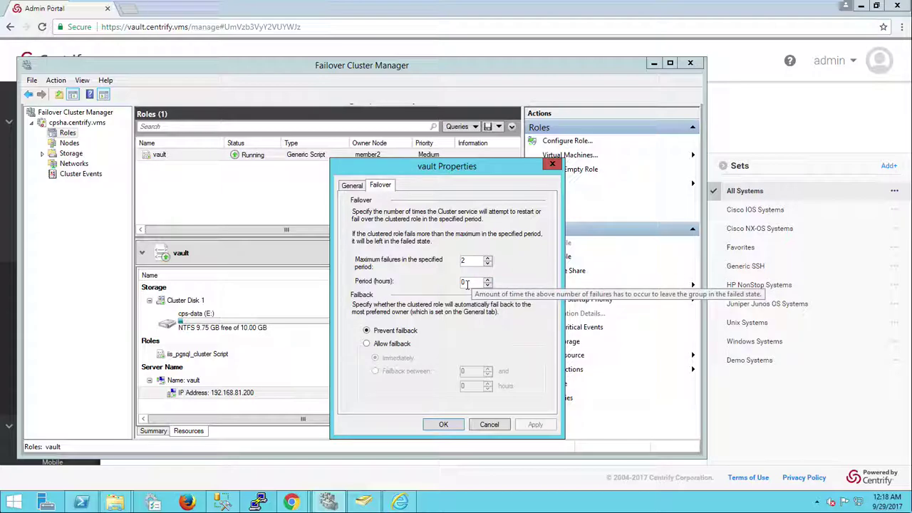
click(484, 425)
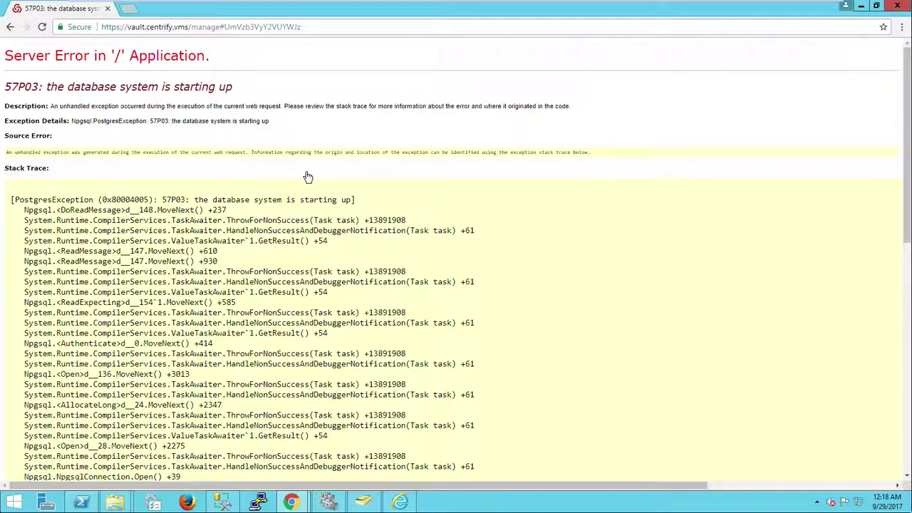
Step: Reload the vault portal in Chrome, start the vault role in Failover Cluster Manager, and reload the portal again
click(42, 28)
click(338, 505)
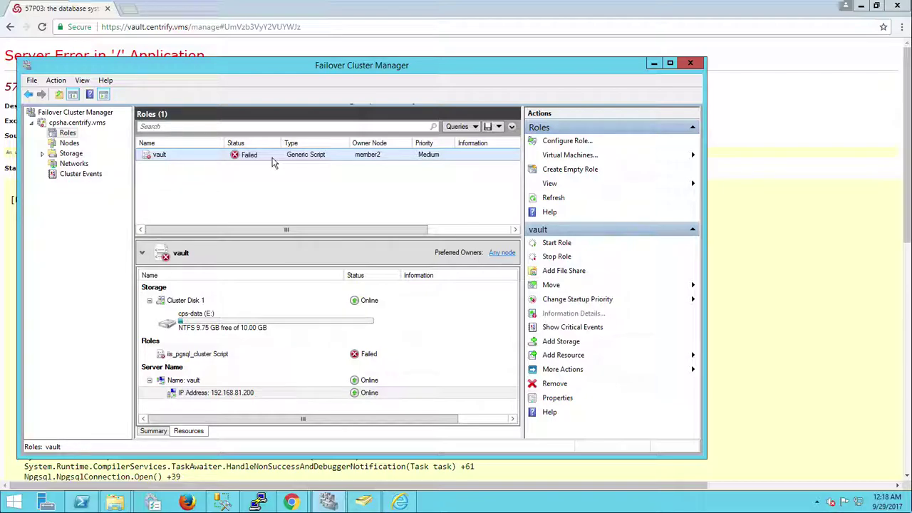
right_click(272, 163)
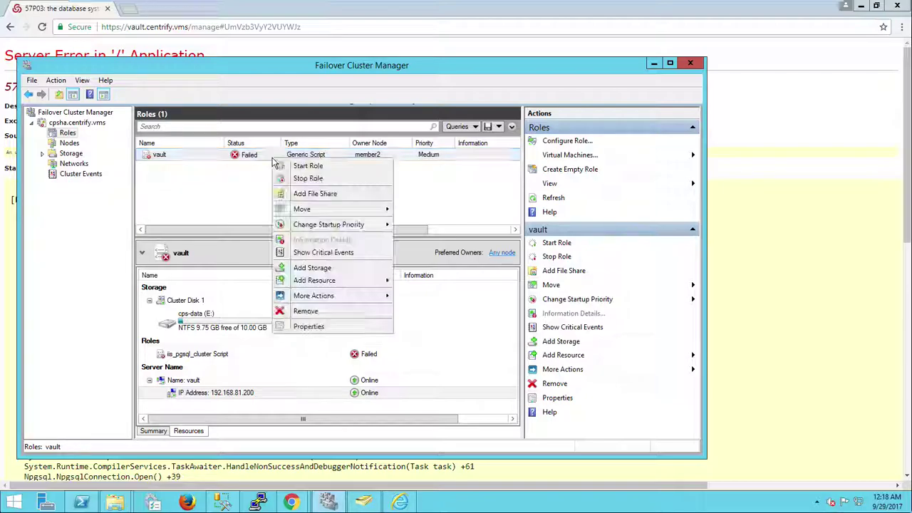
click(314, 168)
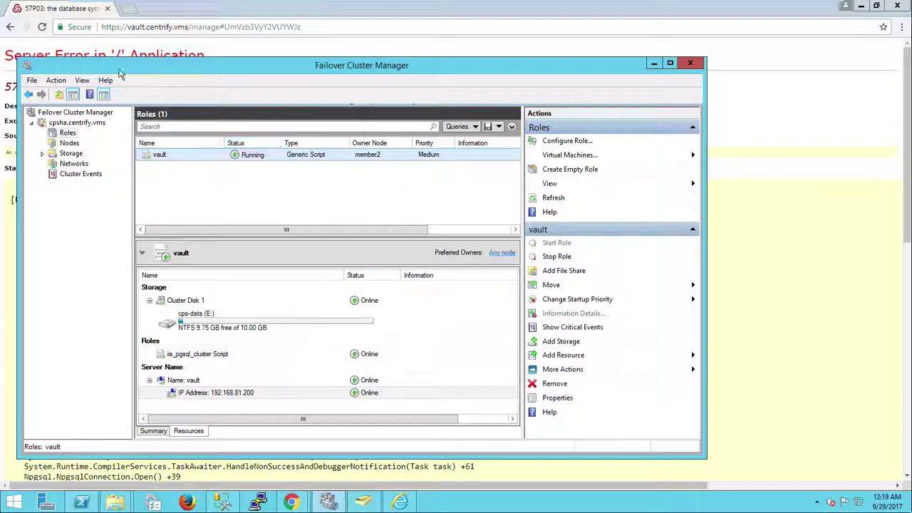
click(42, 26)
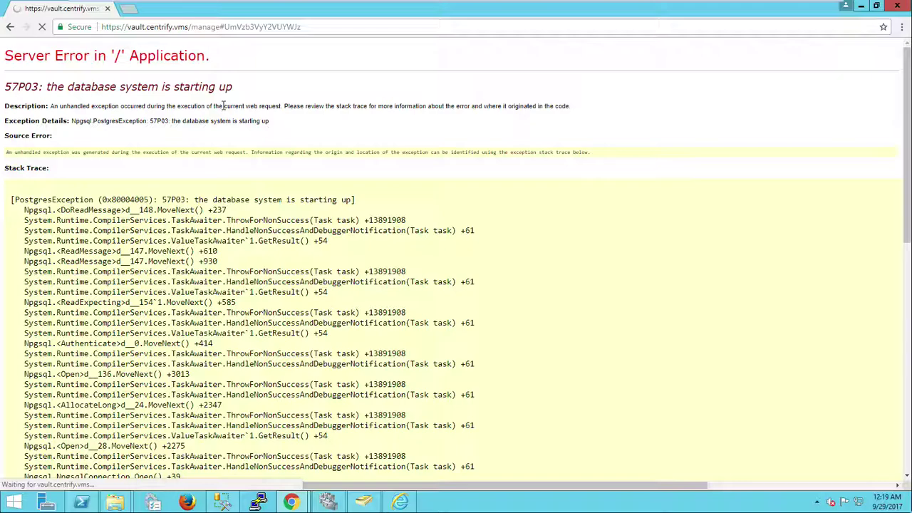